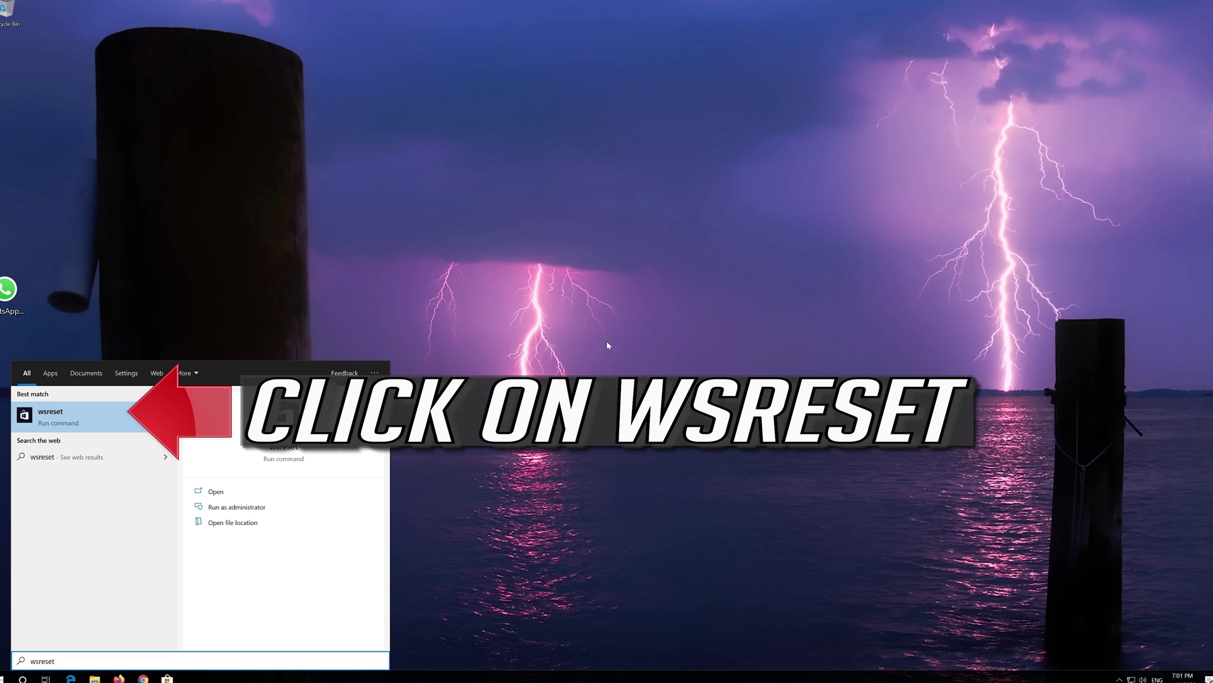
Reset the Store with wsreset, close the reopened Microsoft Store, and restart Windows
{"action": "left_click", "coordinate": [97, 428]}
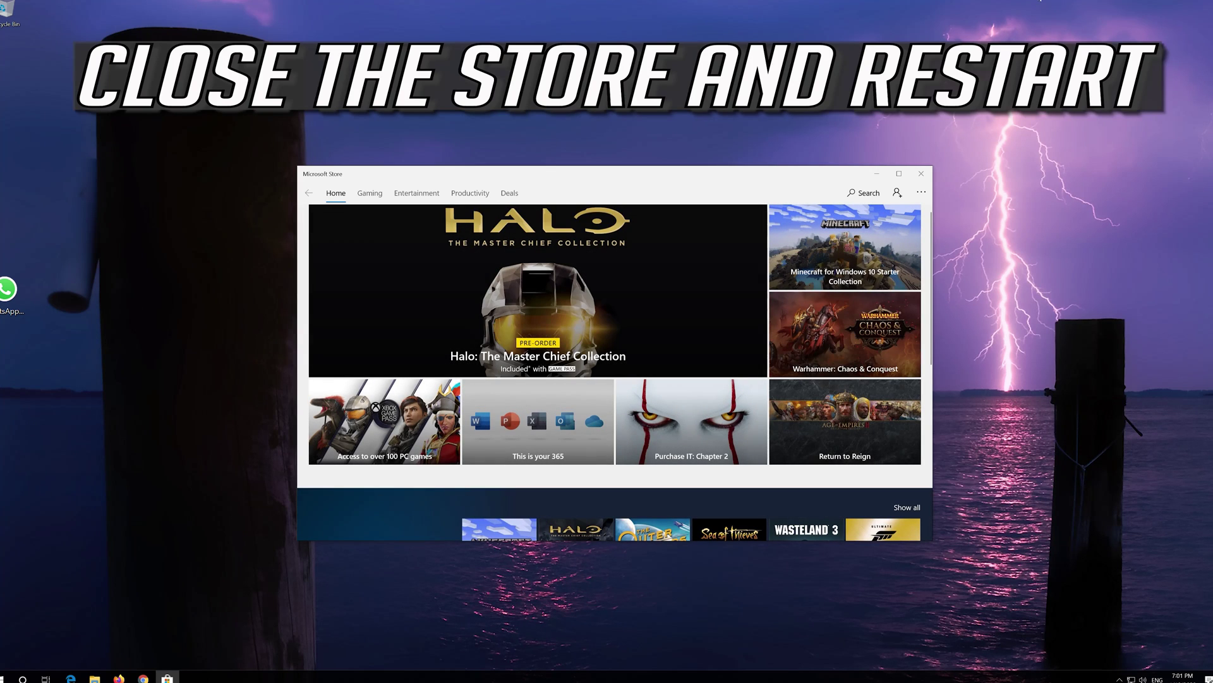
{"action": "left_click", "coordinate": [921, 174]}
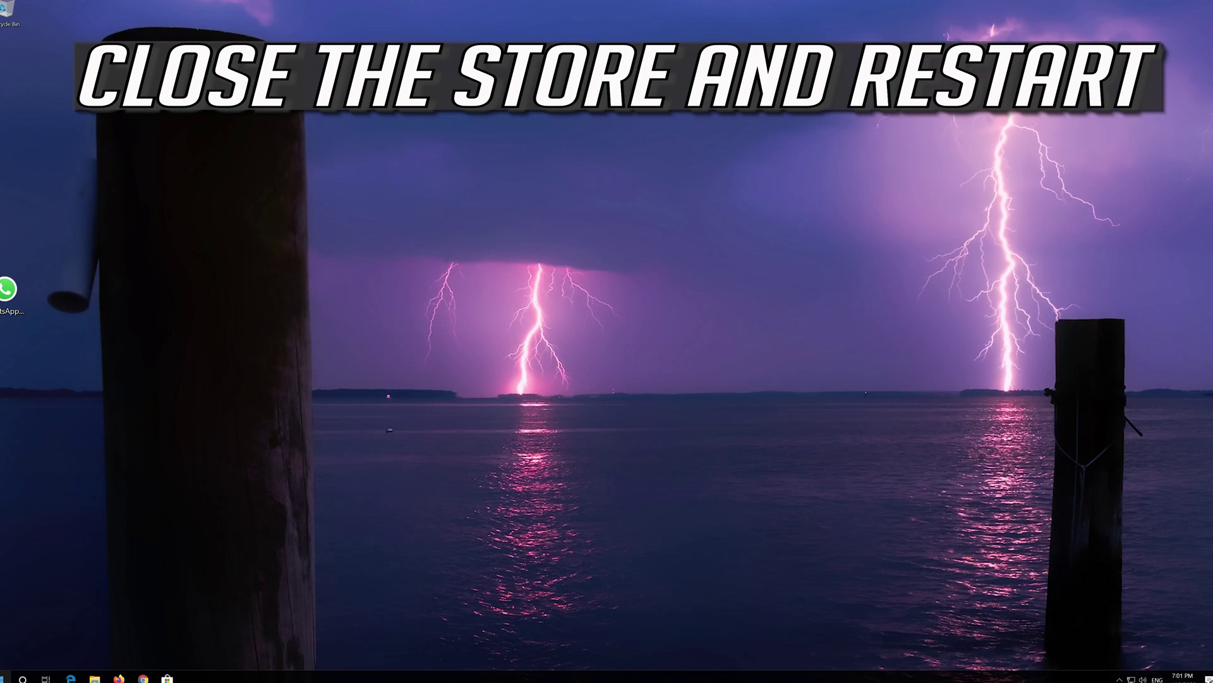
{"action": "left_click", "coordinate": [5, 676]}
{"action": "left_click", "coordinate": [3, 656]}
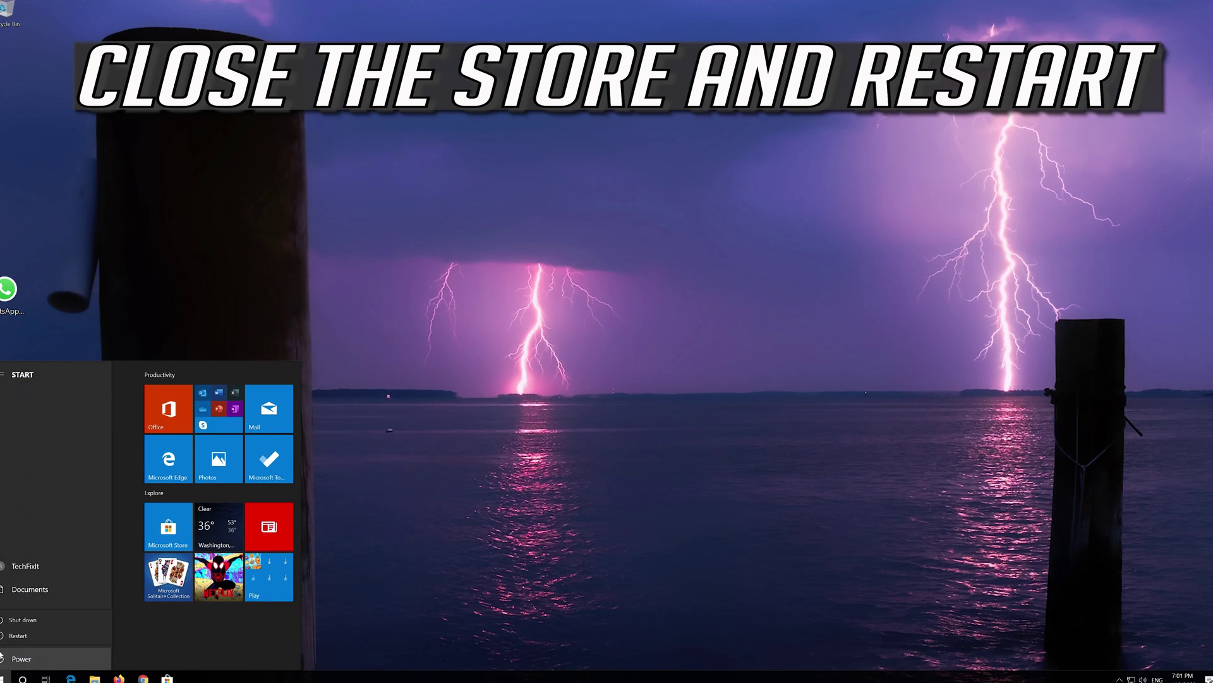
{"action": "left_click", "coordinate": [7, 638]}
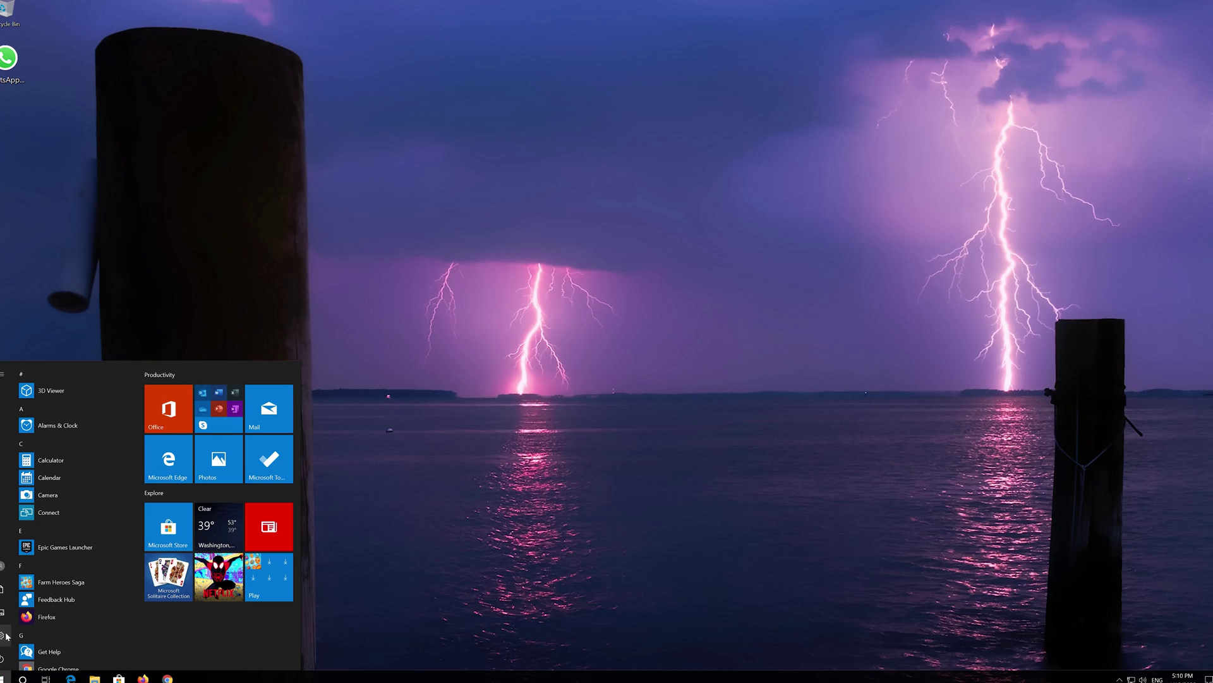
Go to Settings > Apps > Apps & features and scroll down to Microsoft Store
{"action": "mouse_move", "coordinate": [6, 636]}
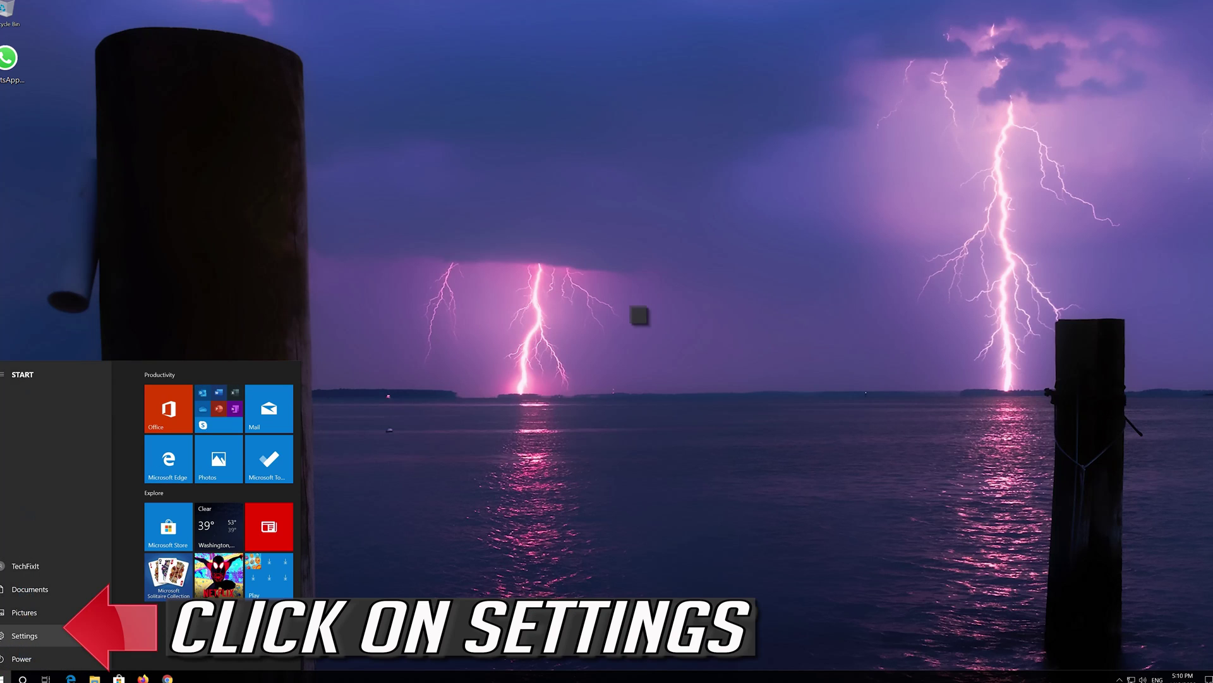
{"action": "left_click", "coordinate": [14, 637]}
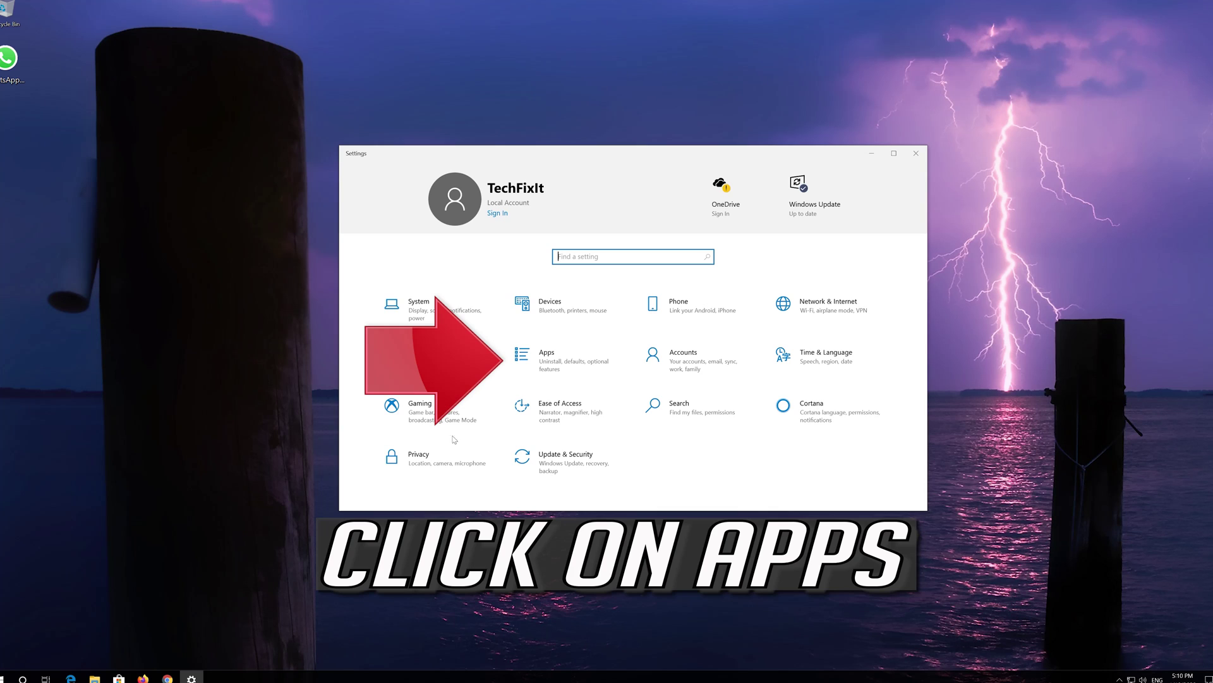
{"action": "left_click", "coordinate": [589, 362]}
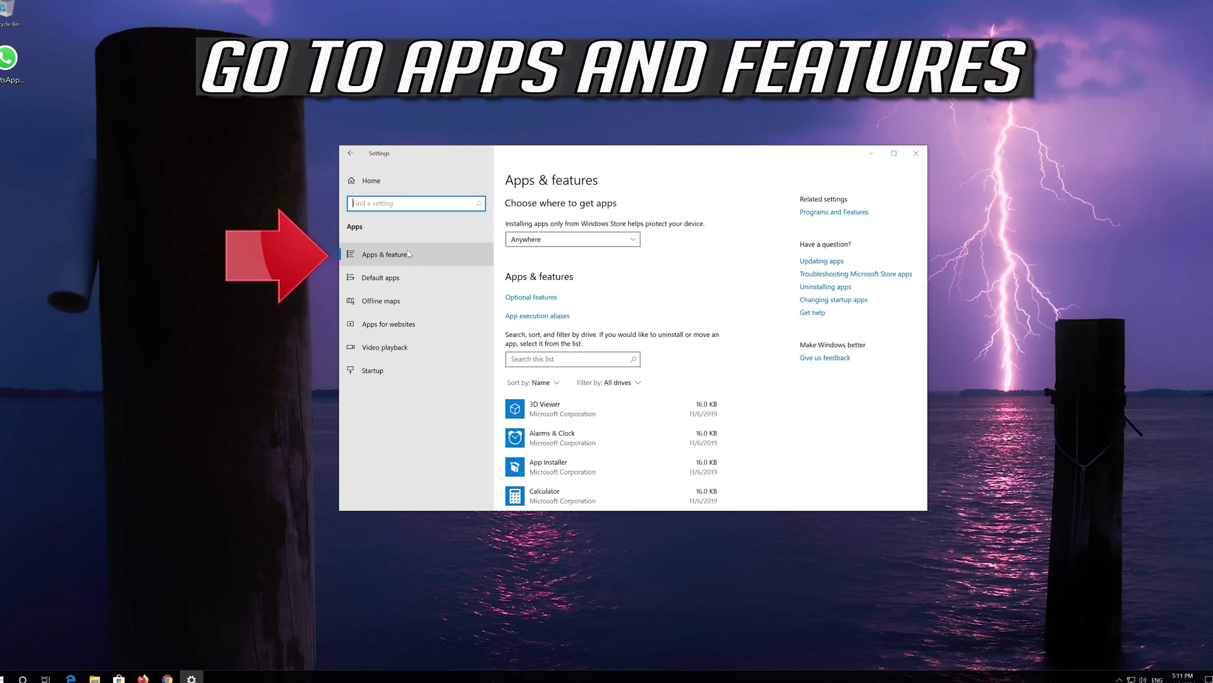
{"action": "left_click", "coordinate": [408, 254]}
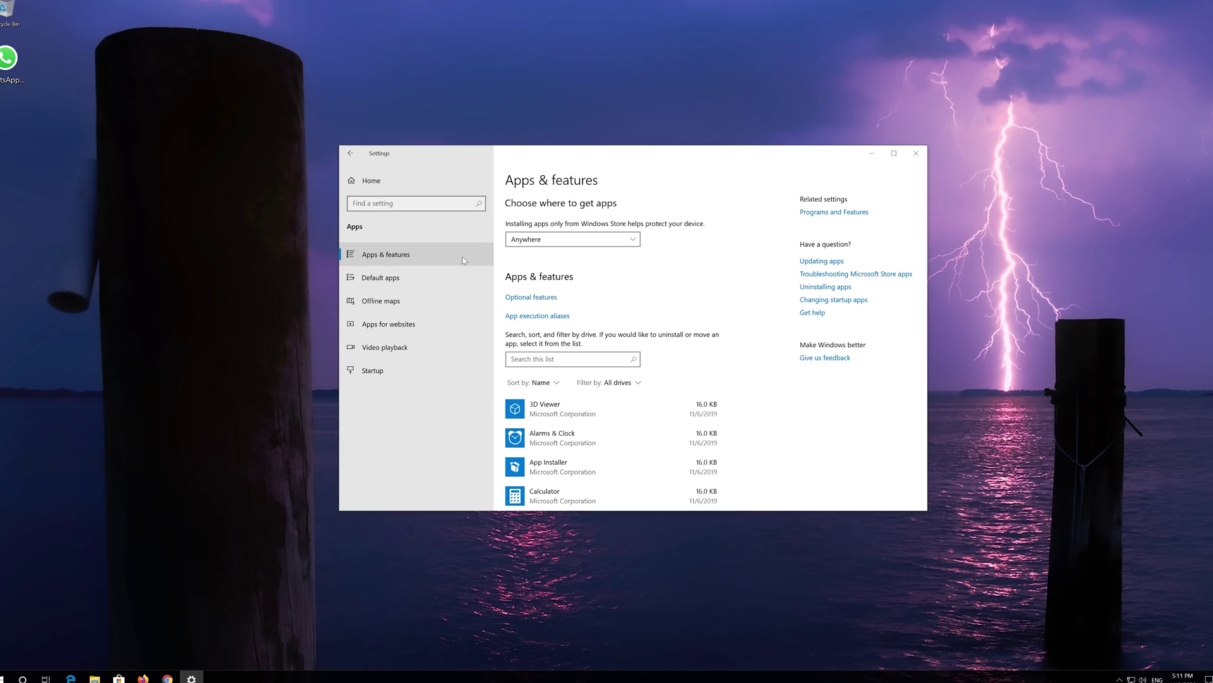
{"action": "scroll", "coordinate": [586, 313], "scroll_direction": "down", "scroll_amount": 4}
{"action": "scroll", "coordinate": [587, 313], "scroll_direction": "down", "scroll_amount": 10}
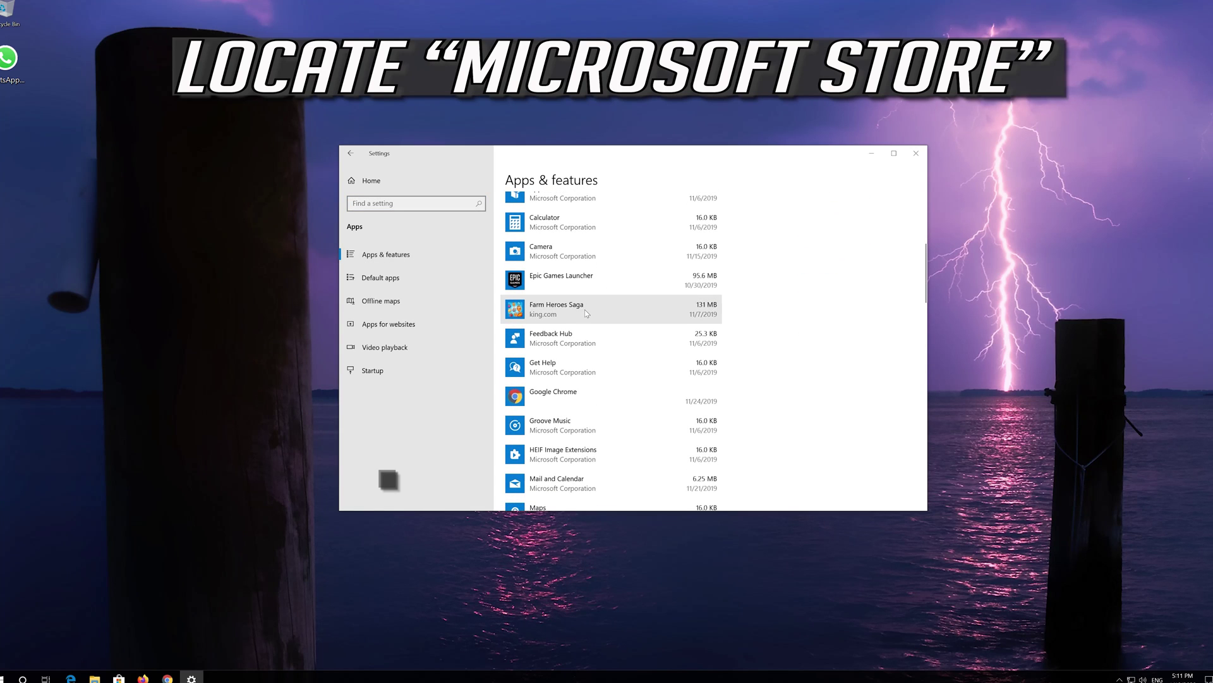
{"action": "scroll", "coordinate": [586, 313], "scroll_direction": "down", "scroll_amount": 4}
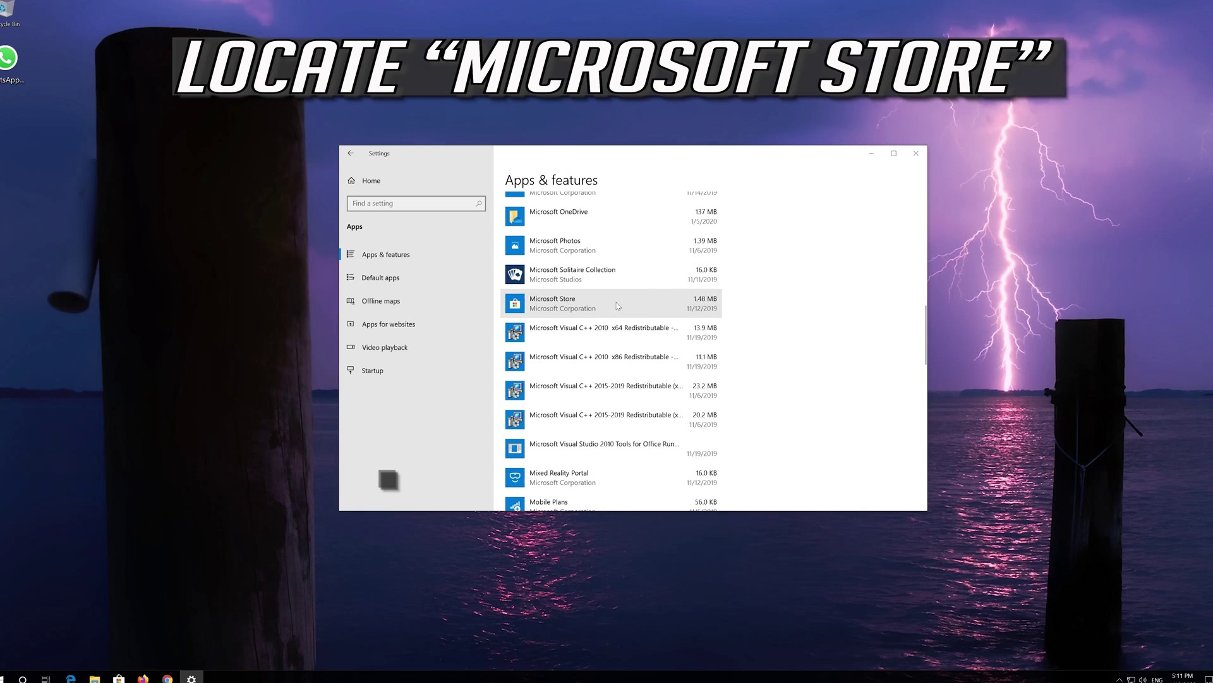
Open Microsoft Store's Advanced options and choose Reset, bringing up the data-deletion warning
{"action": "left_click", "coordinate": [587, 311]}
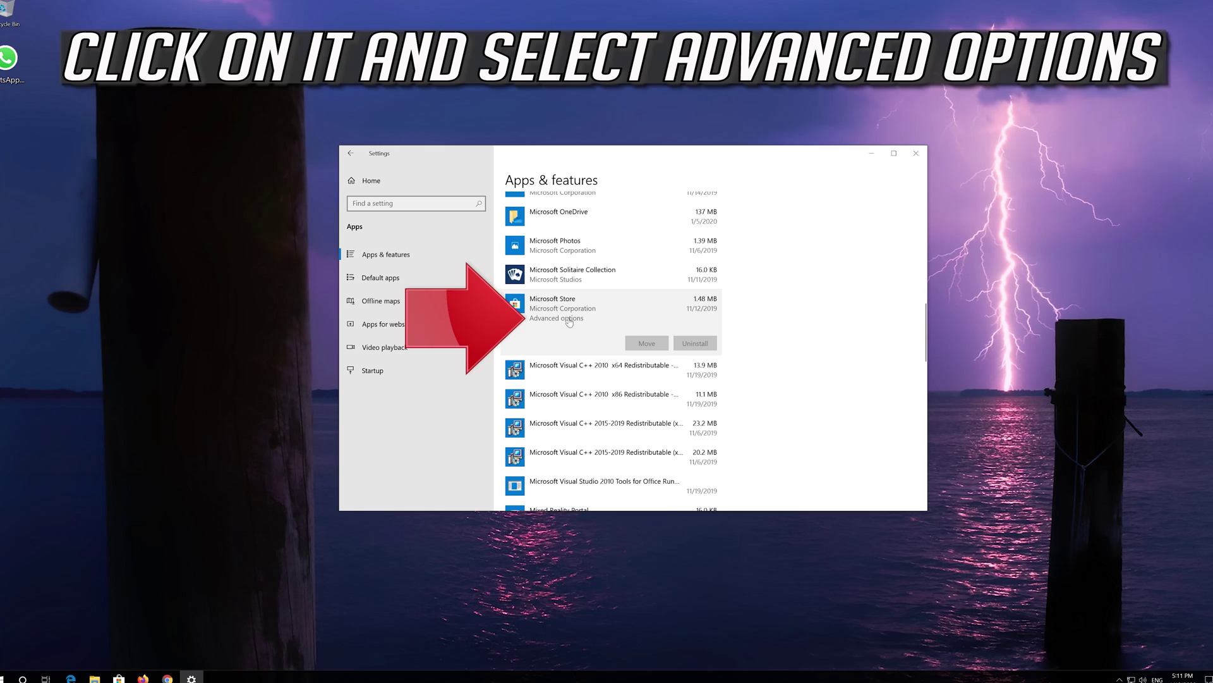
{"action": "left_click", "coordinate": [569, 319]}
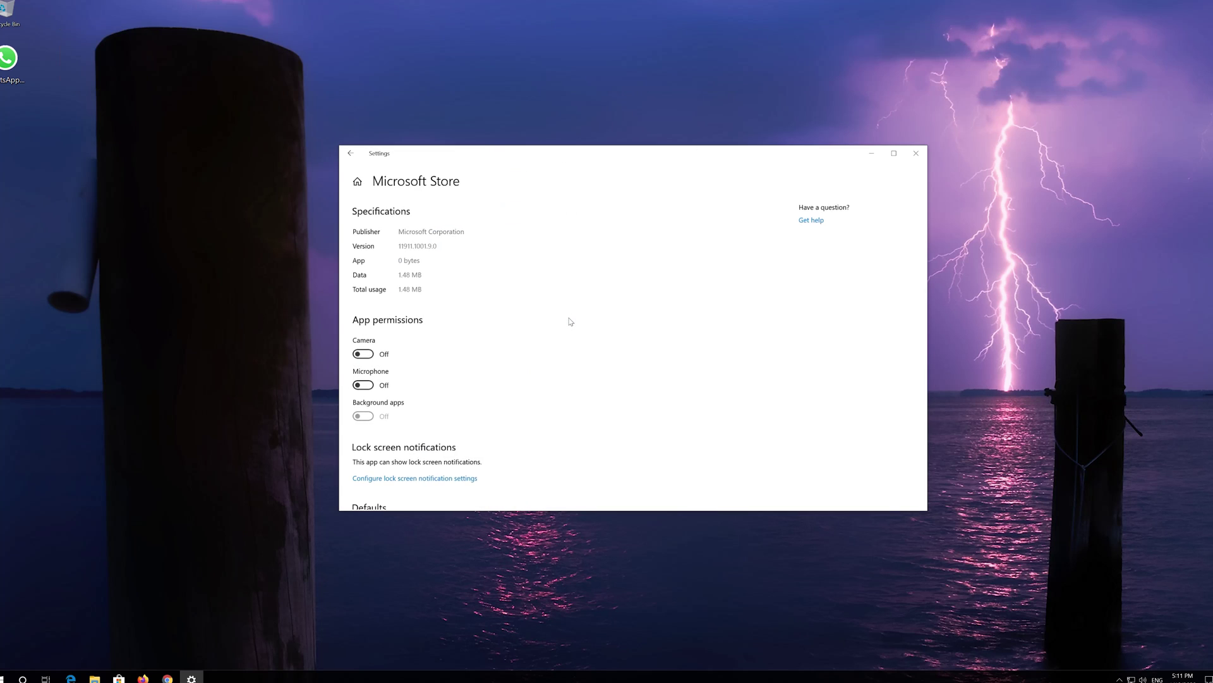
{"action": "scroll", "coordinate": [475, 344], "scroll_direction": "down", "scroll_amount": 5}
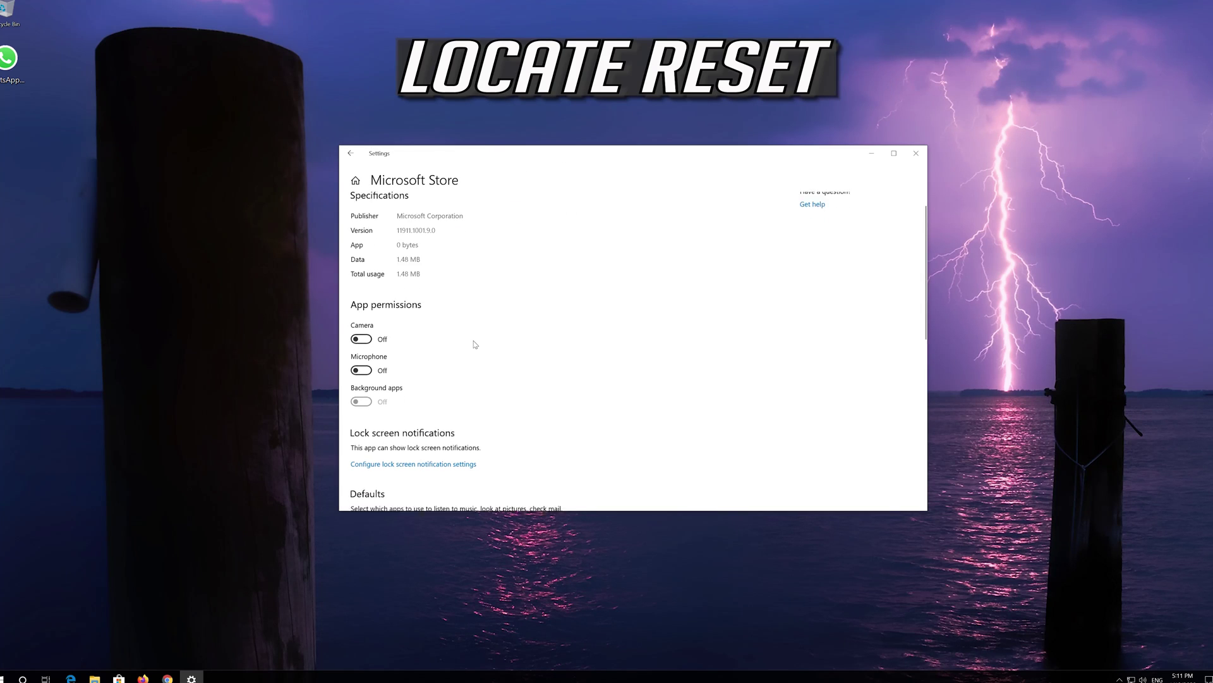
{"action": "scroll", "coordinate": [475, 344], "scroll_direction": "down", "scroll_amount": 6}
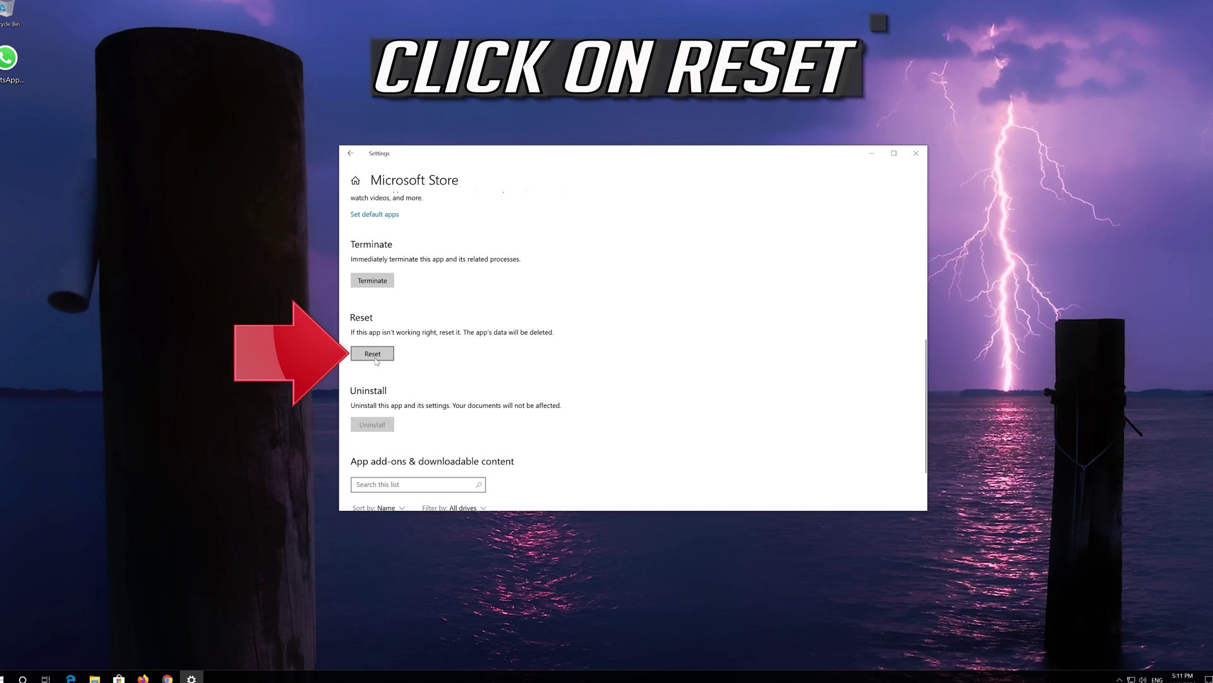
{"action": "left_click", "coordinate": [373, 354]}
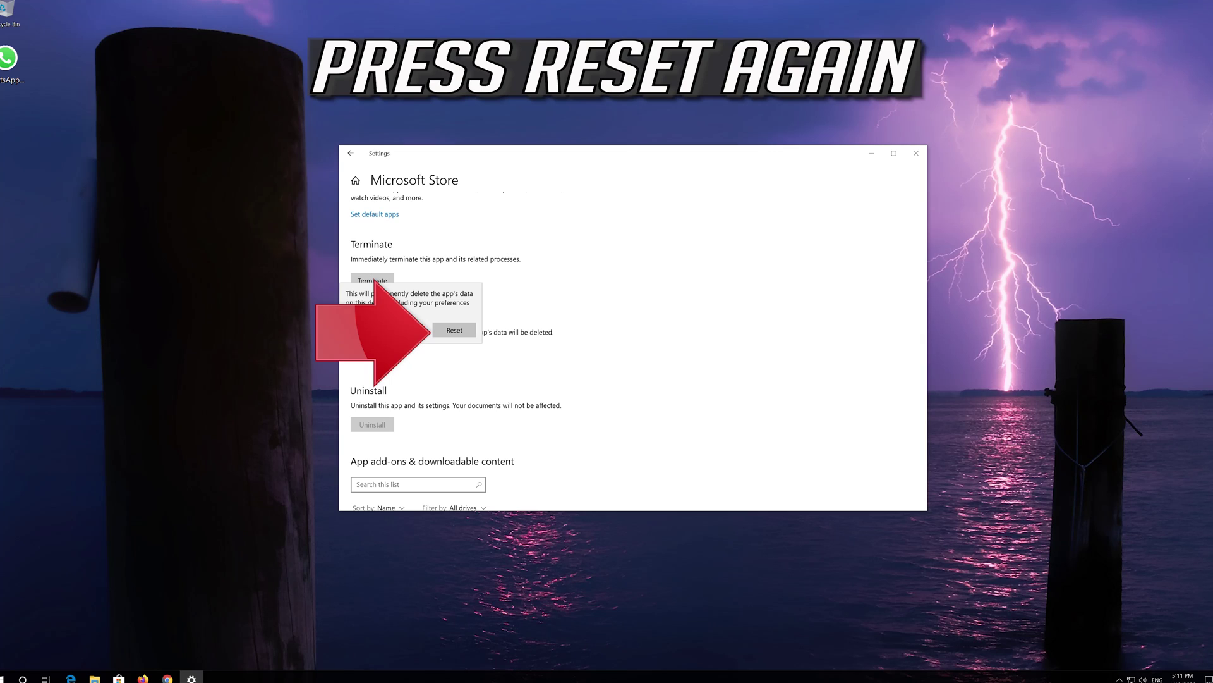
Confirm the Microsoft Store reset, close Settings, and relaunch the Store from Start
{"action": "left_click", "coordinate": [441, 334]}
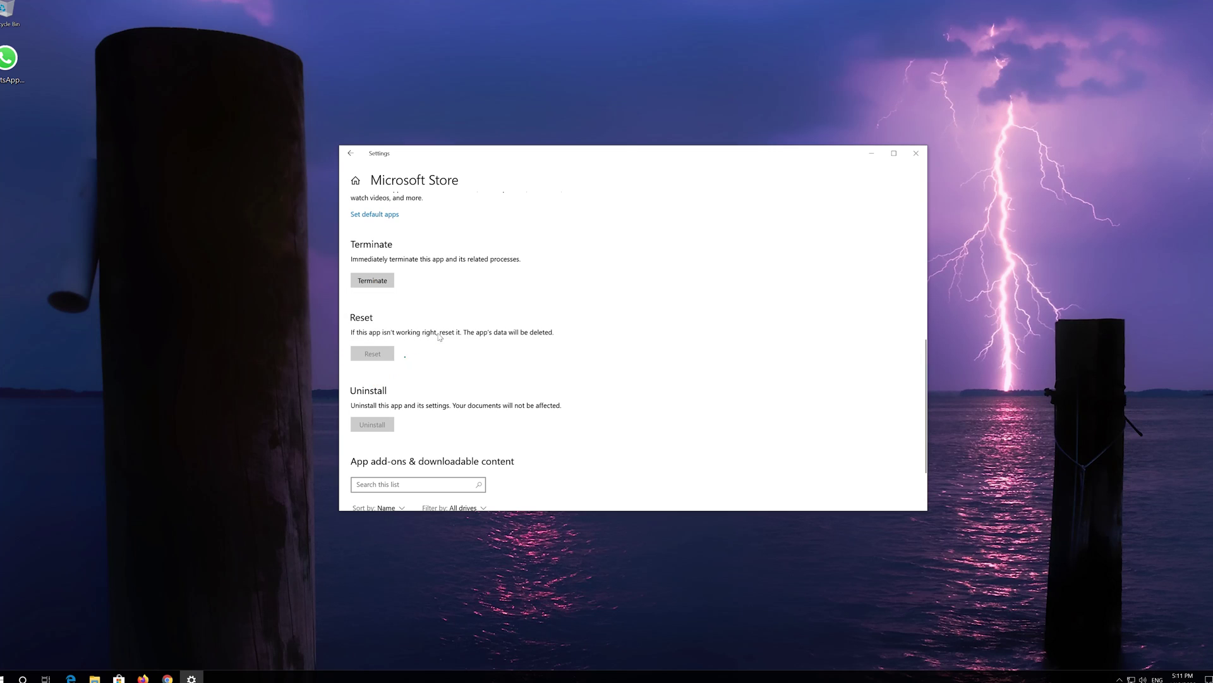
{"action": "left_click", "coordinate": [916, 153]}
{"action": "left_click", "coordinate": [5, 677]}
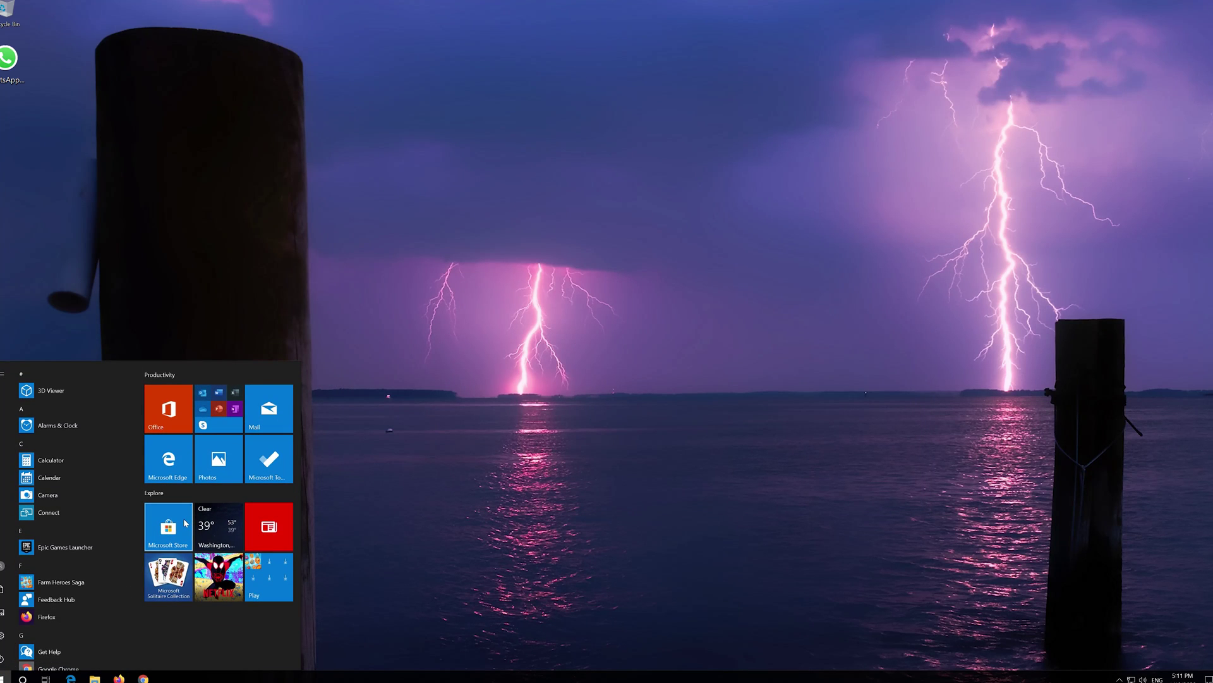
{"action": "left_click", "coordinate": [185, 523]}
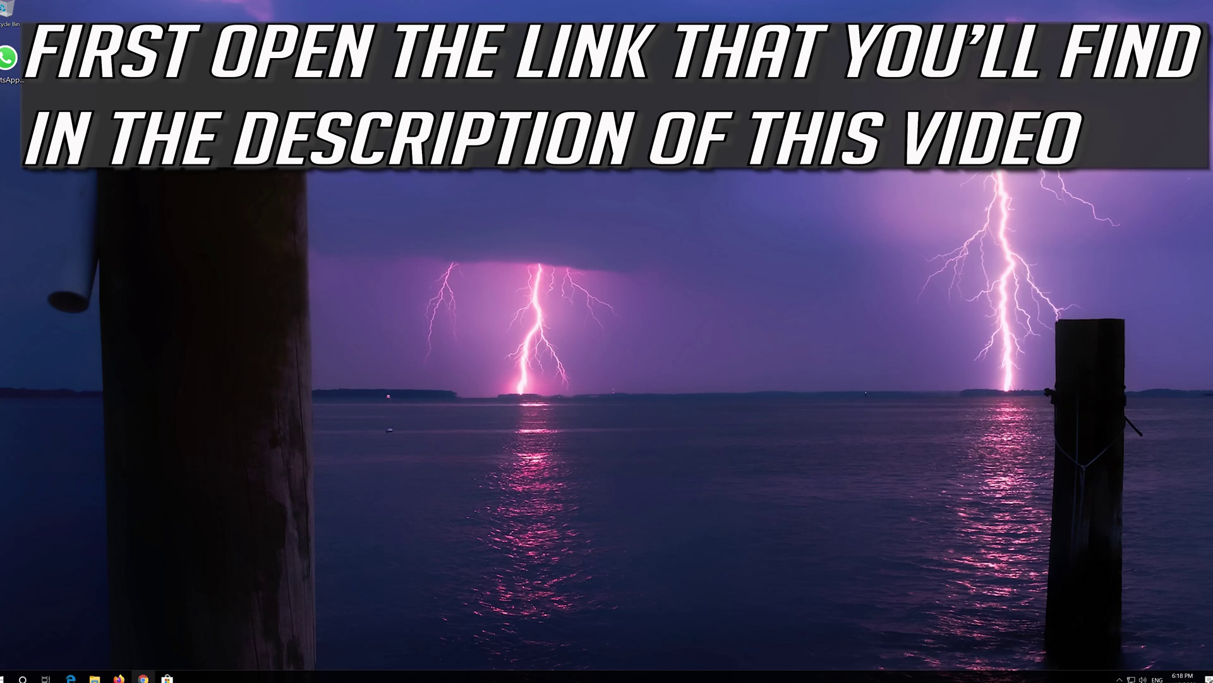
In Chrome, load the pasted Download Windows 10 page, download the media creation tool, and close Chrome
{"action": "left_click", "coordinate": [143, 678]}
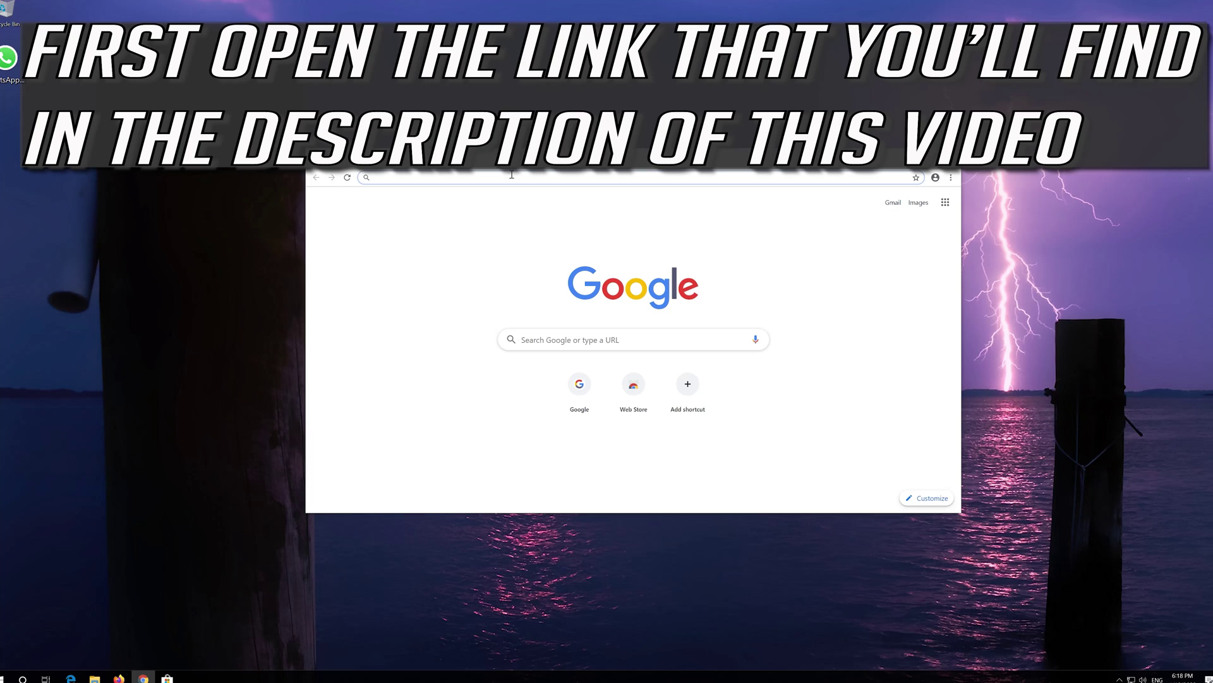
{"action": "type", "text": "https://www.microsoft.com/en-us/software-download/windows10"}
{"action": "key", "text": "Return"}
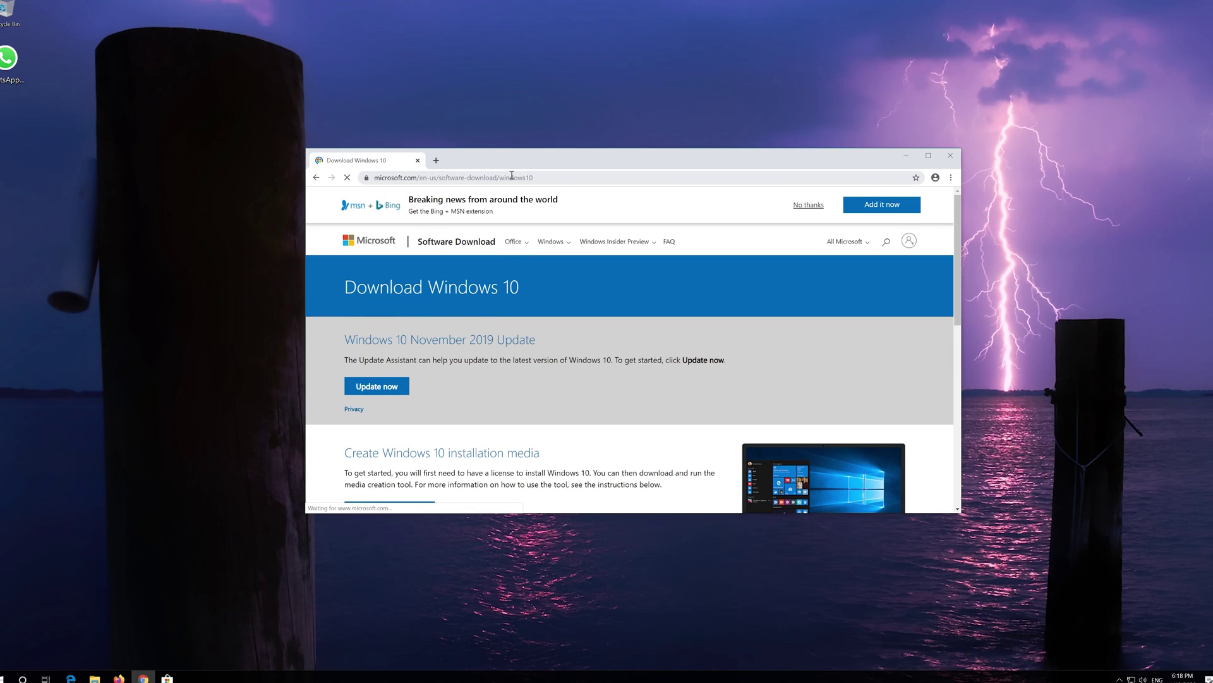
{"action": "scroll", "coordinate": [588, 373], "scroll_direction": "down", "scroll_amount": 1}
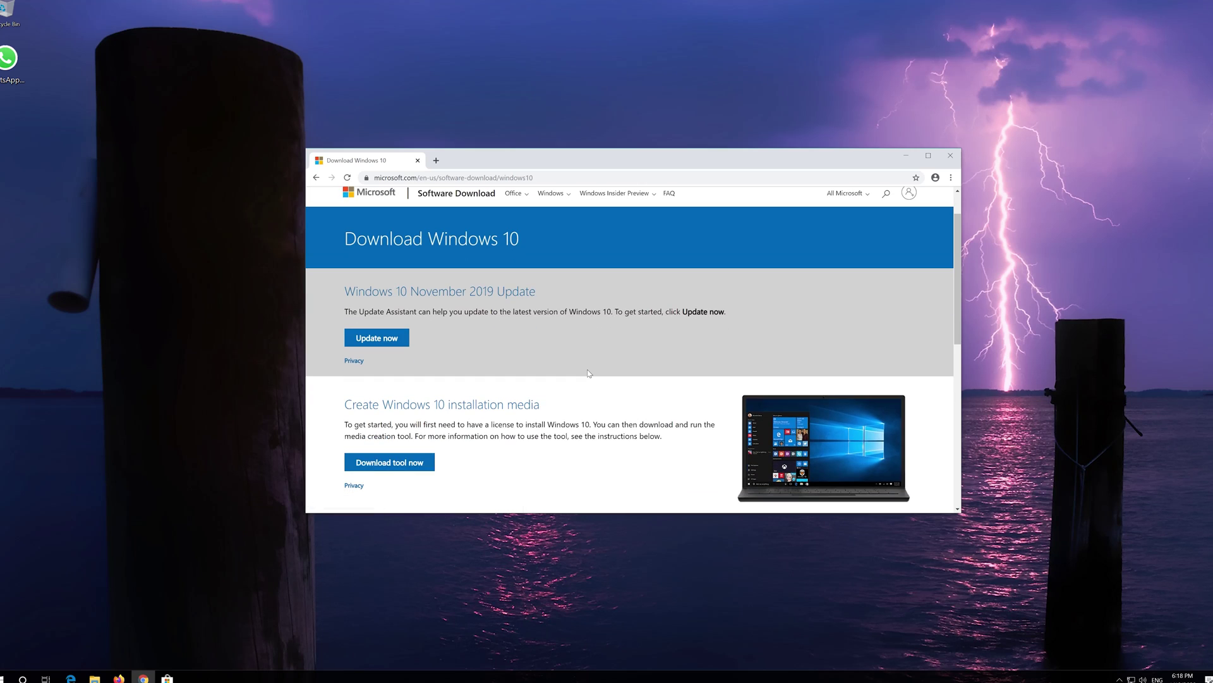
{"action": "left_click", "coordinate": [413, 462]}
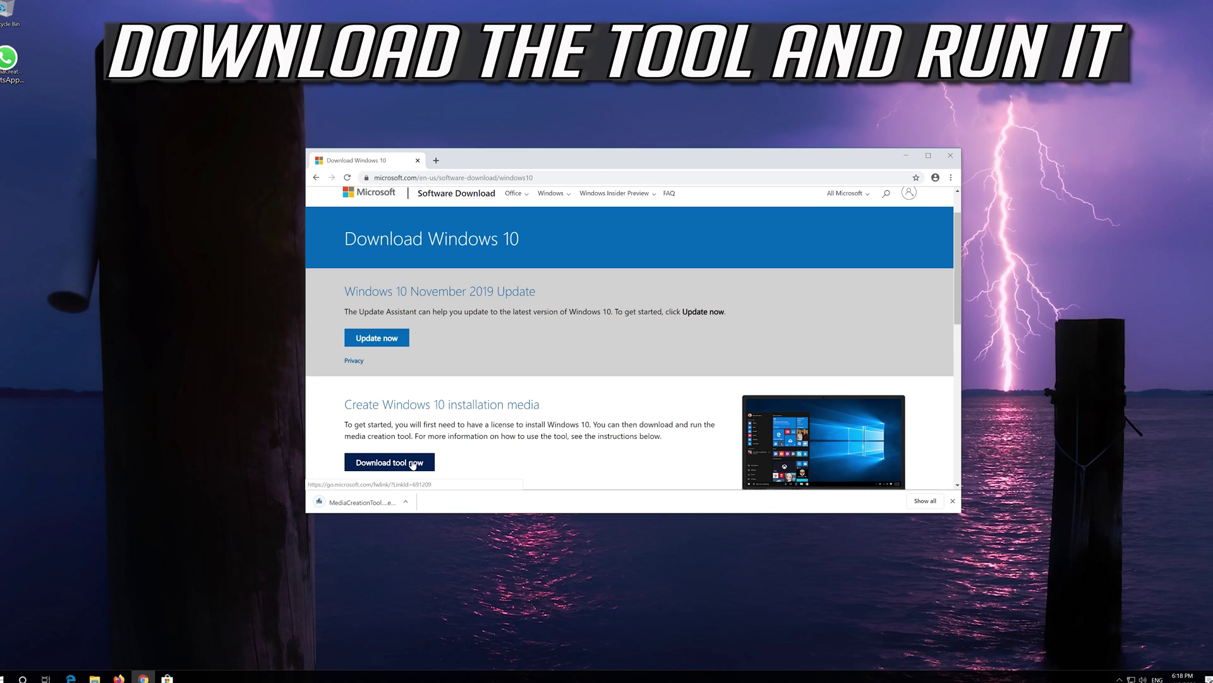
{"action": "left_click", "coordinate": [951, 158]}
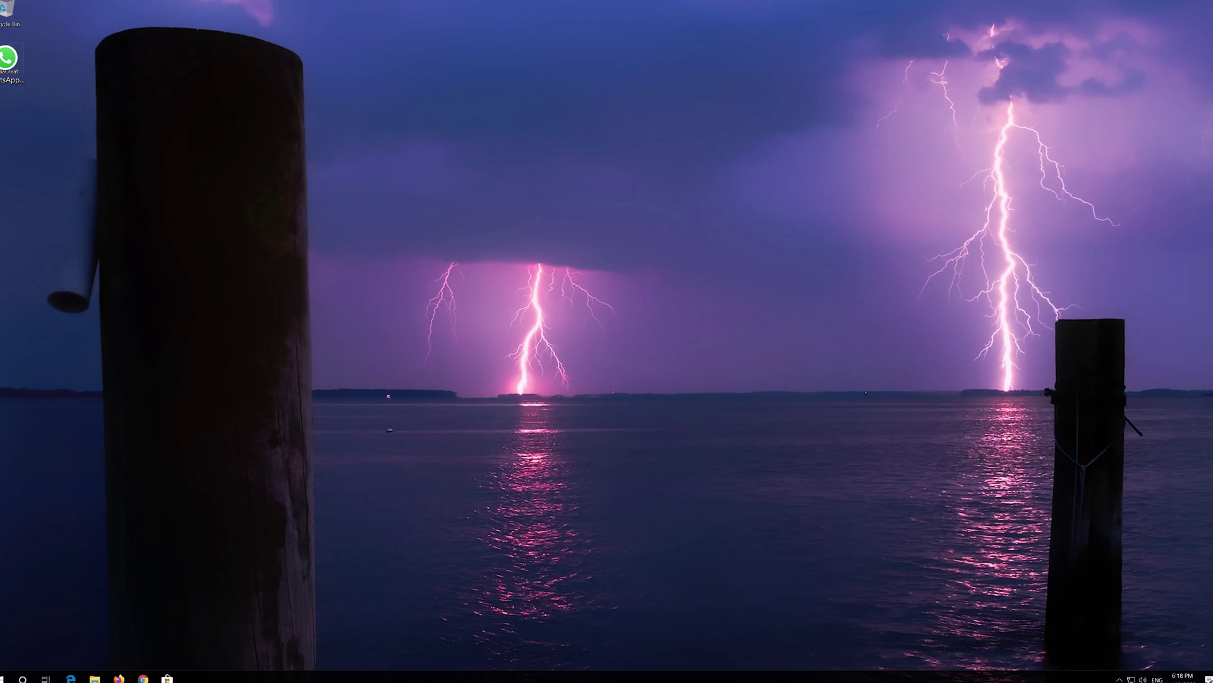
Run MediaCreationTool as administrator, accept the license terms, and pick Upgrade this PC now
{"action": "double_click", "coordinate": [8, 60]}
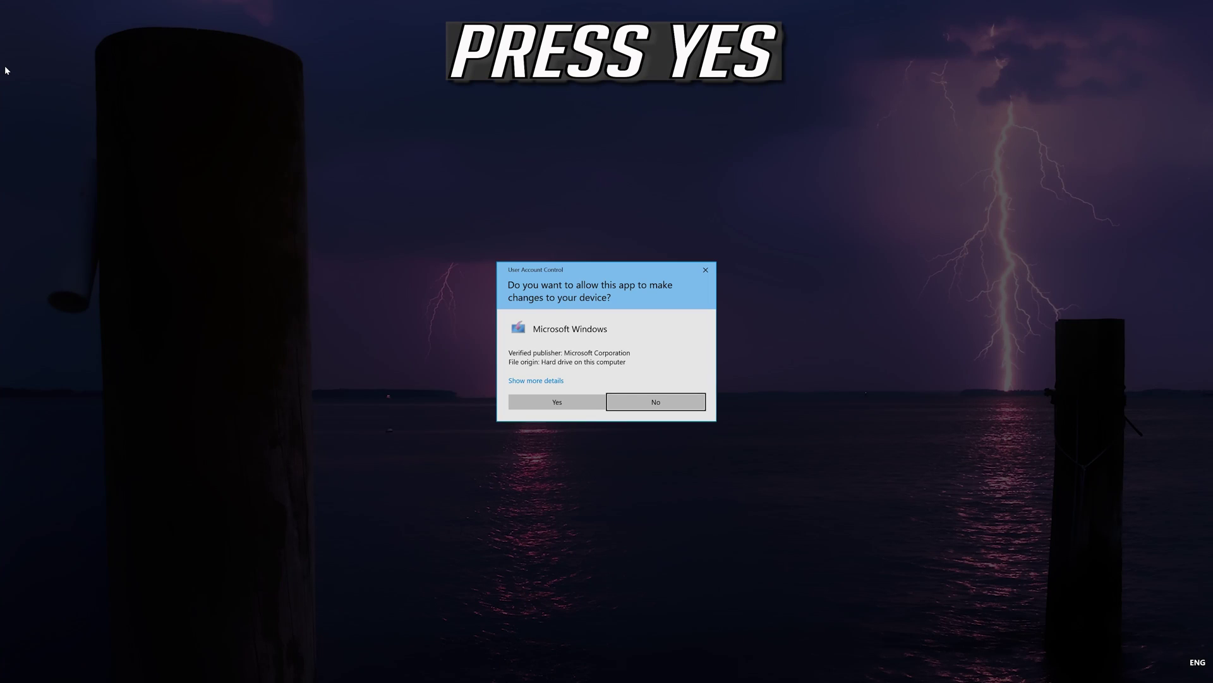
{"action": "left_click", "coordinate": [555, 407]}
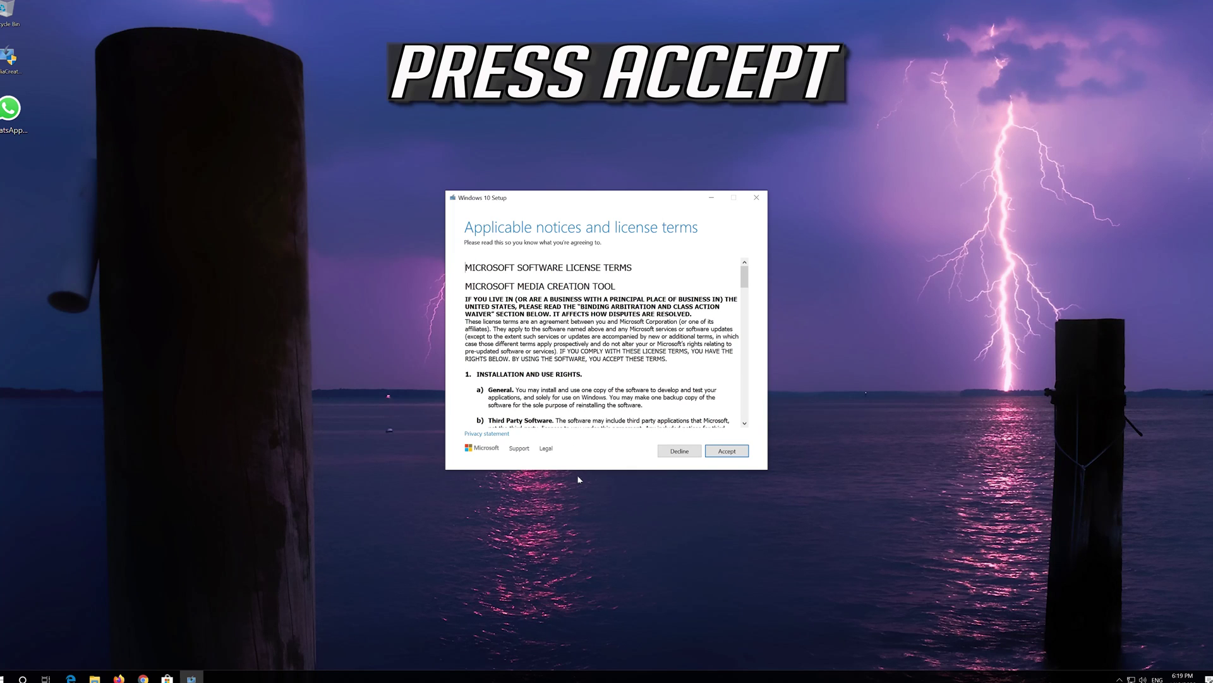
{"action": "left_click", "coordinate": [743, 450]}
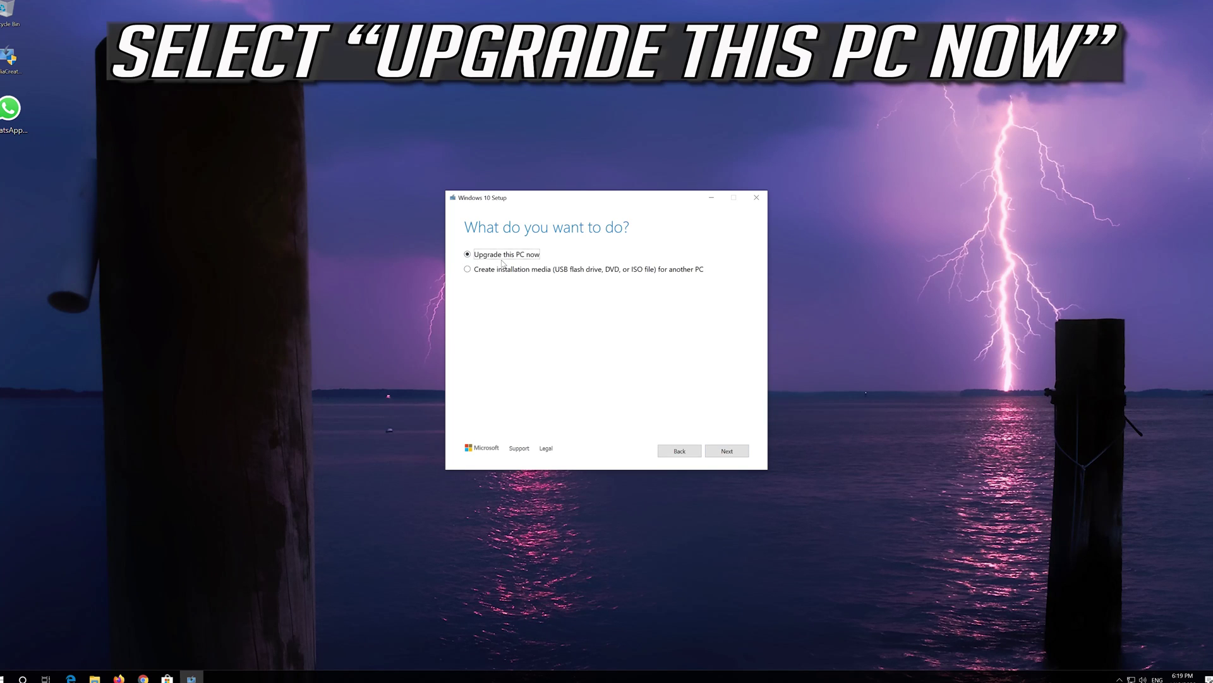
{"action": "left_click", "coordinate": [726, 450]}
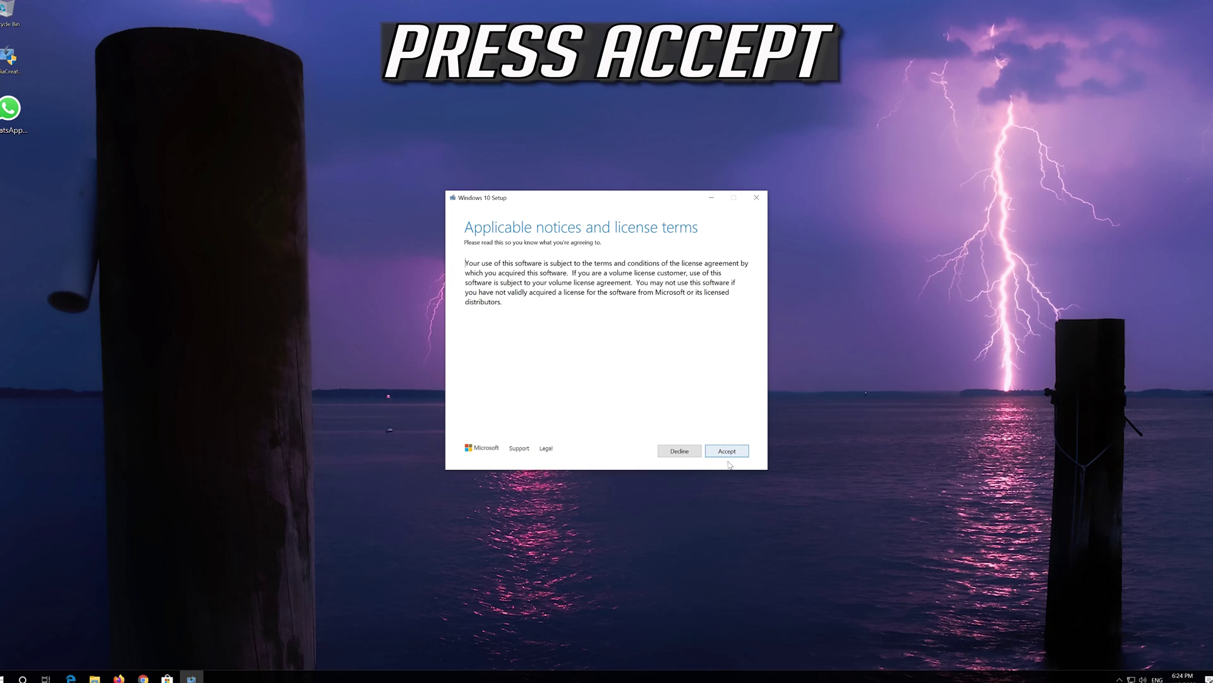
Accept the notices and install Windows 10 Pro, keeping personal files and apps
{"action": "left_click", "coordinate": [732, 452]}
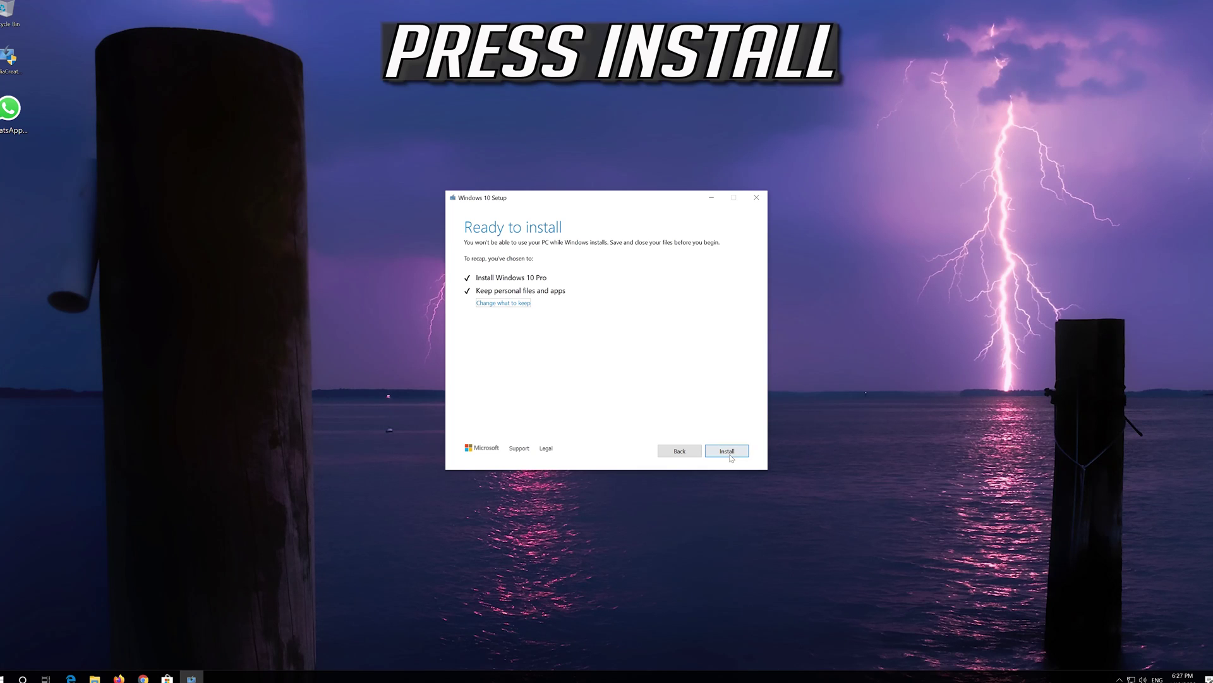
{"action": "left_click", "coordinate": [726, 451]}
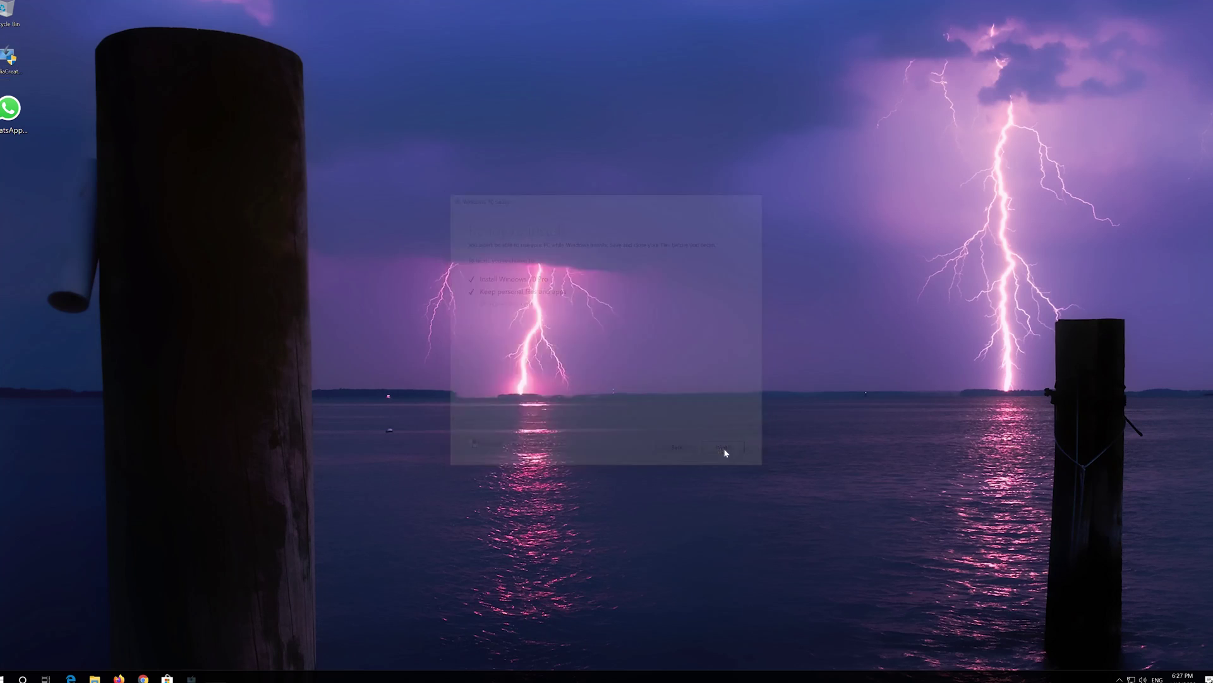